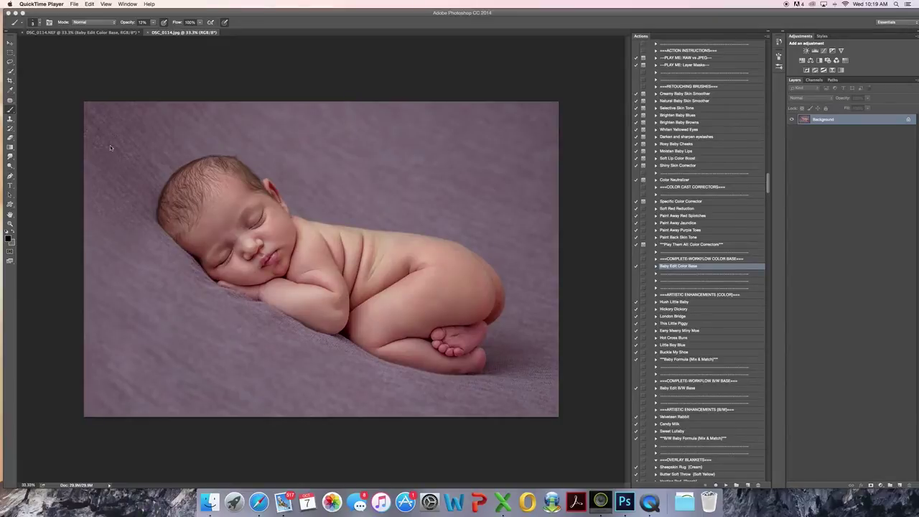
Switch to the DSC_0114.NEF document holding the Baby Edit Color Base group
click(129, 35)
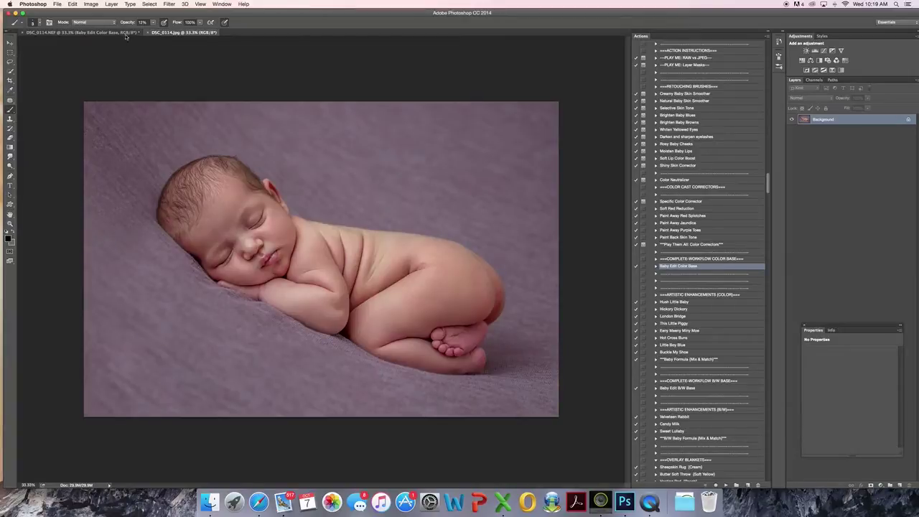
click(125, 33)
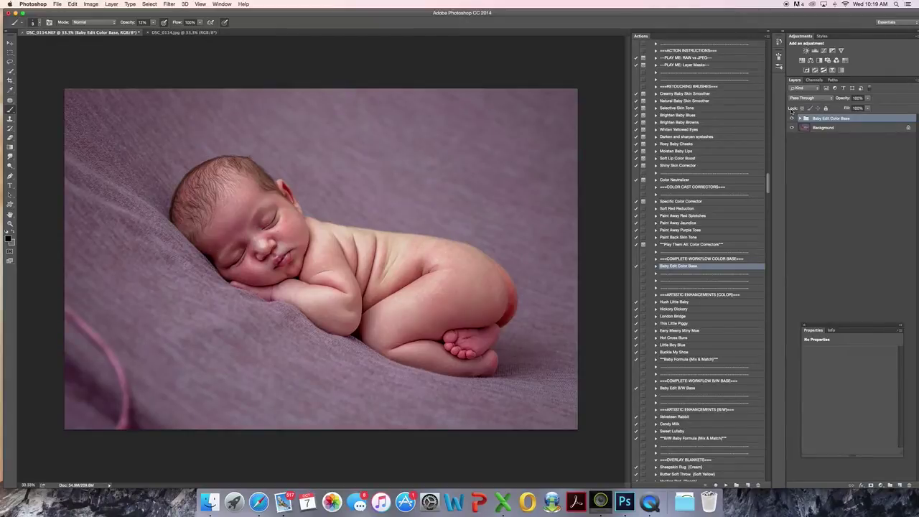
Flatten the image and duplicate Background onto a new Layer 1
right_click(831, 130)
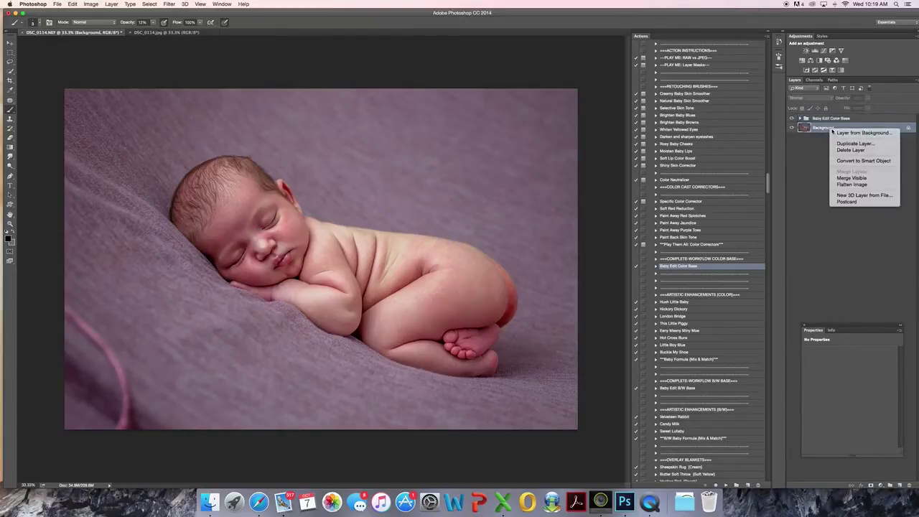
click(846, 186)
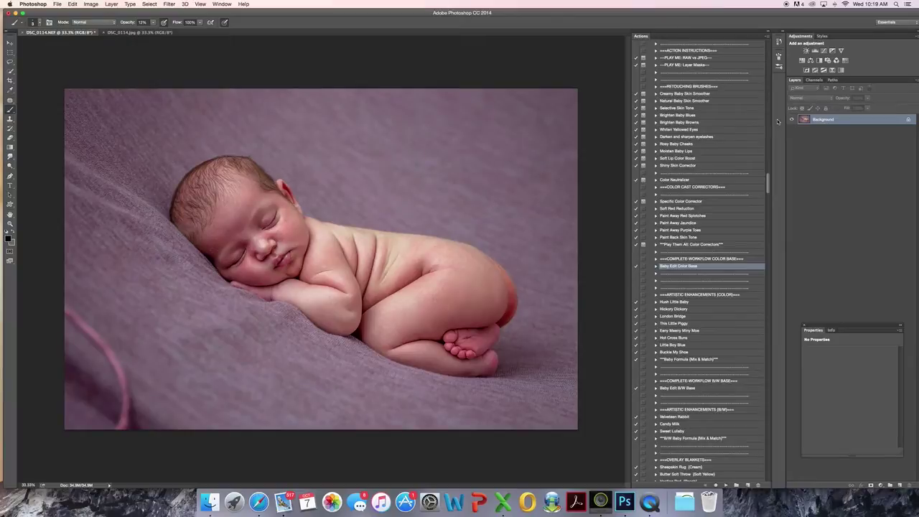
key(super+j)
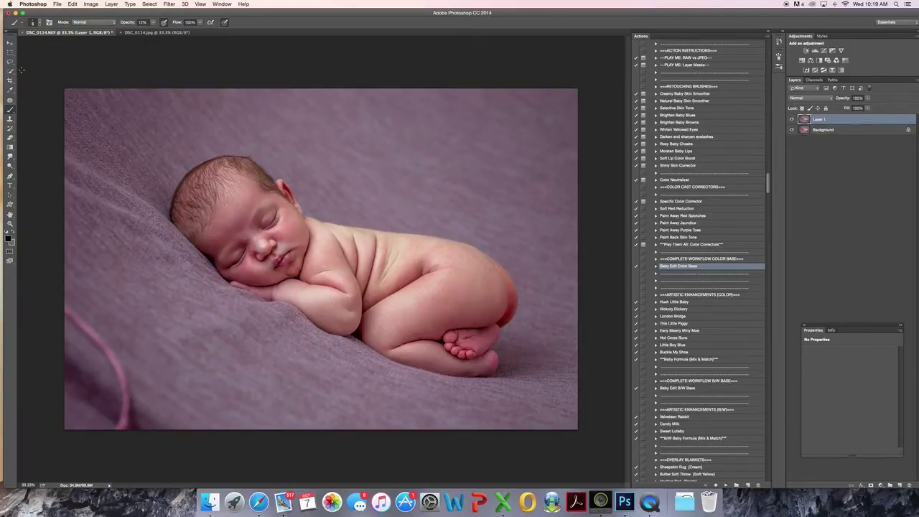
Shift the copy, rotate it about -1.3°, and nudge it slightly downward
click(10, 43)
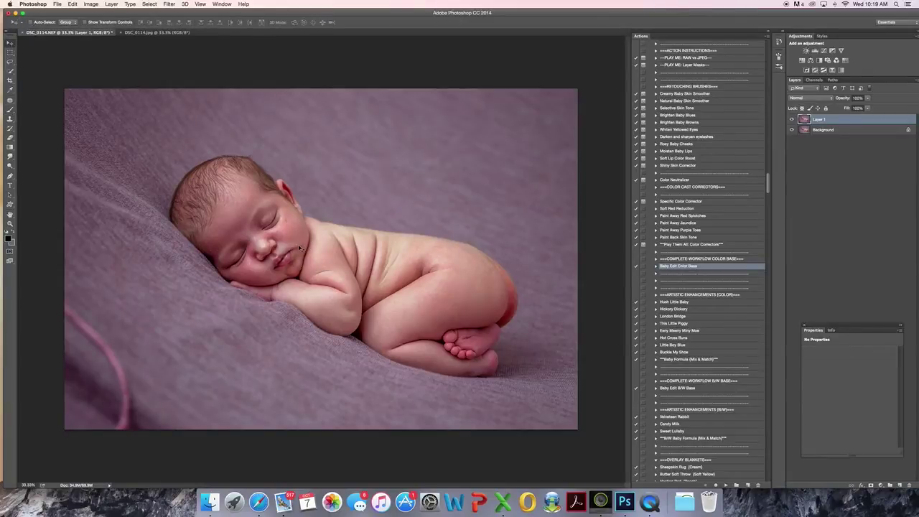
mouse_move(291, 229)
mouse_down()
mouse_move(339, 249)
mouse_move(341, 267)
mouse_move(295, 232)
mouse_move(313, 212)
mouse_move(285, 227)
mouse_up()
key(super+t)
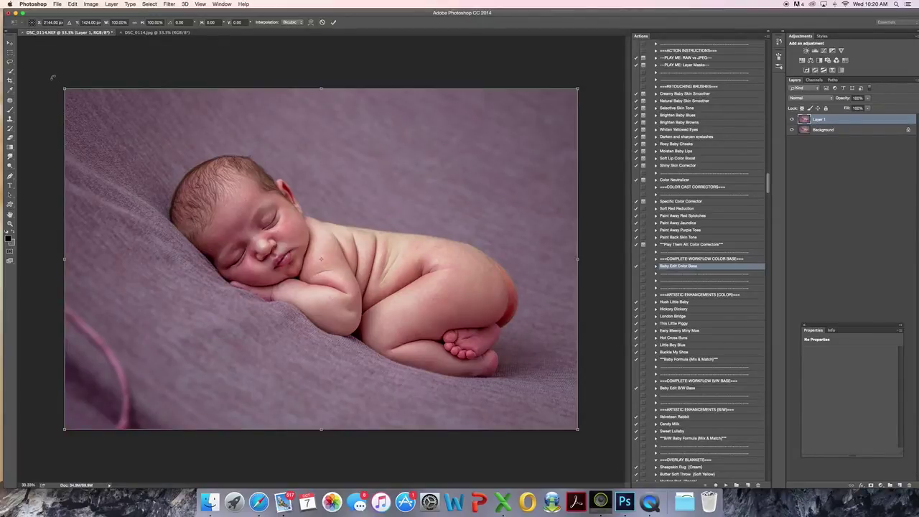
drag(52, 77, 49, 85)
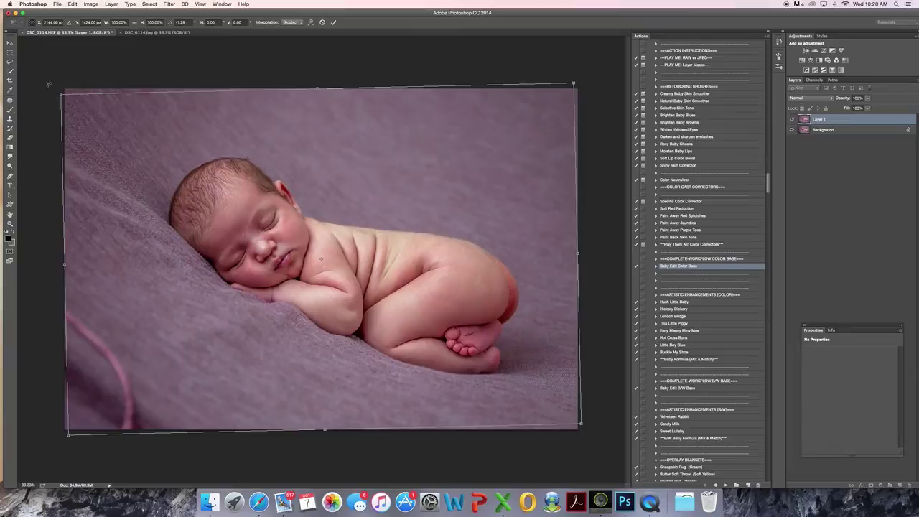
click(333, 23)
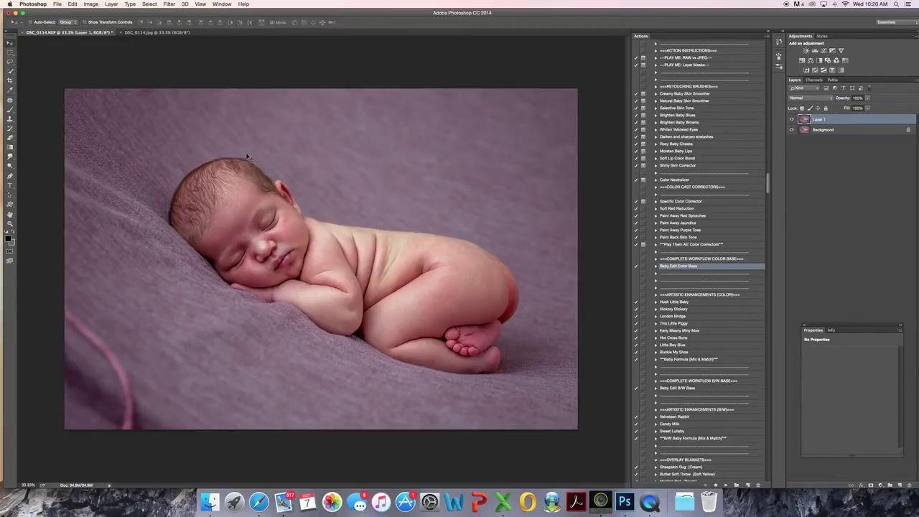
drag(250, 155, 255, 176)
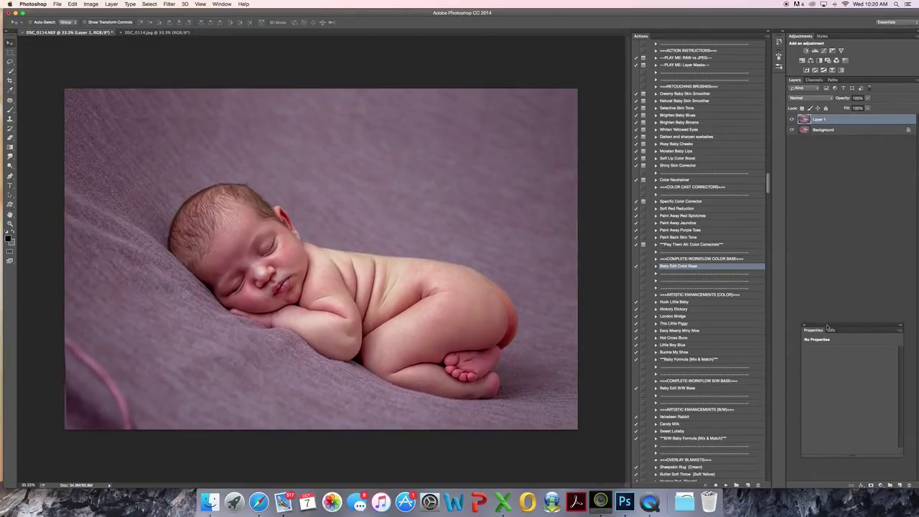
Give Layer 1 an inverted black mask and set the Brush to 100% opacity, 147 px
click(871, 486)
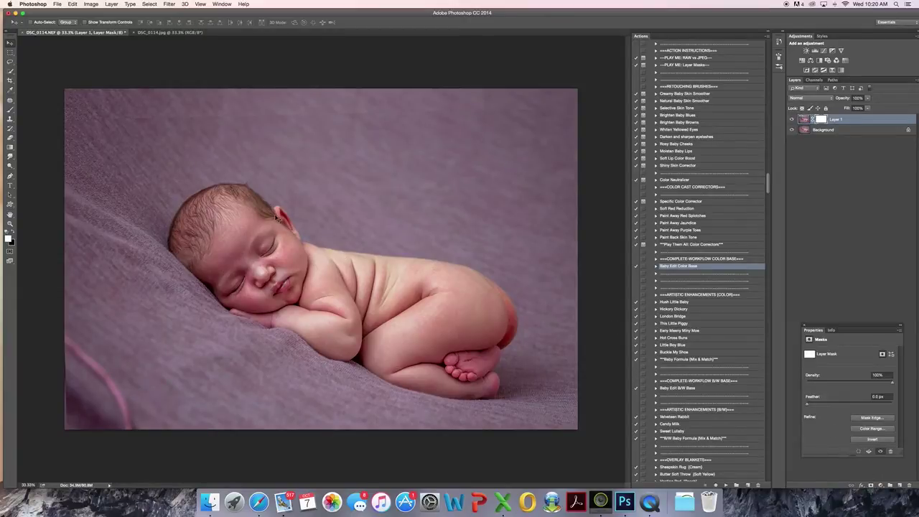
key(super+i)
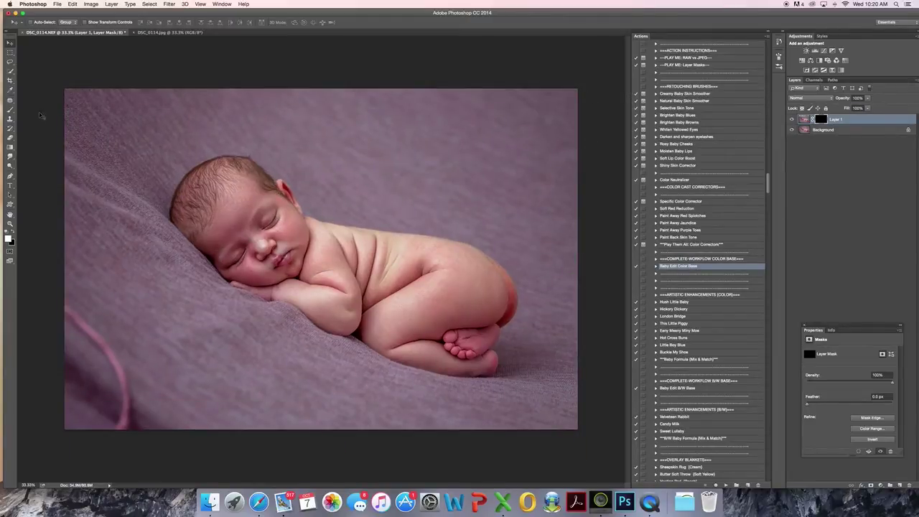
click(10, 109)
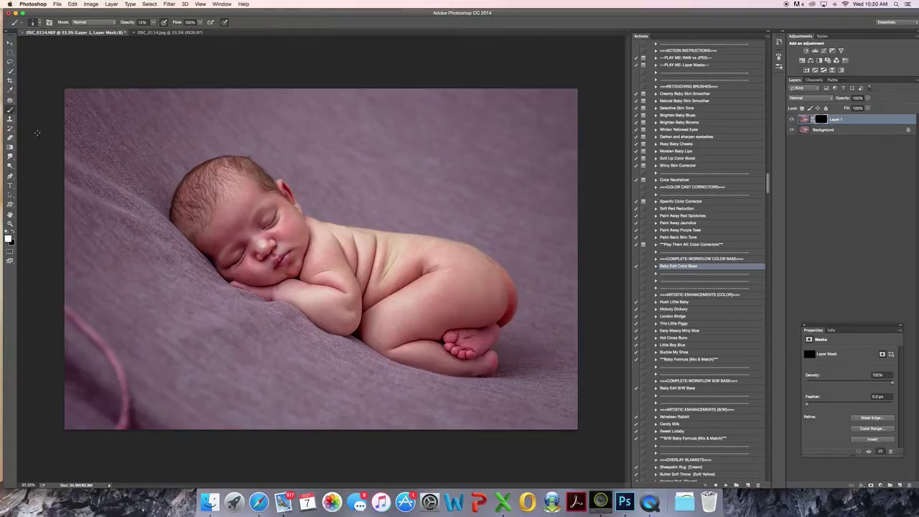
drag(153, 22, 172, 46)
drag(130, 24, 137, 25)
drag(134, 190, 145, 191)
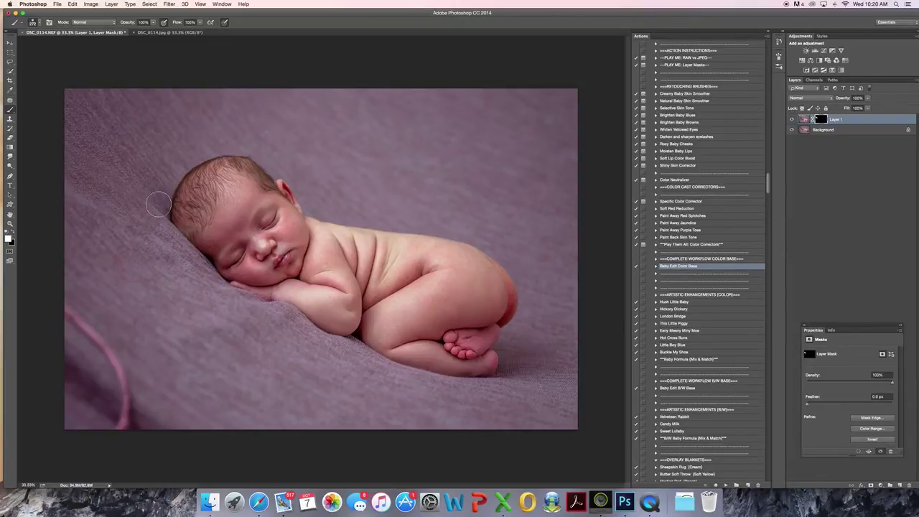
drag(154, 201, 143, 203)
Make white the painting colour and toggle Layer 1 to compare before and after
click(13, 232)
click(791, 120)
click(791, 121)
Try Merge Visible and undo it, then shift the copy down and to the left
right_click(821, 130)
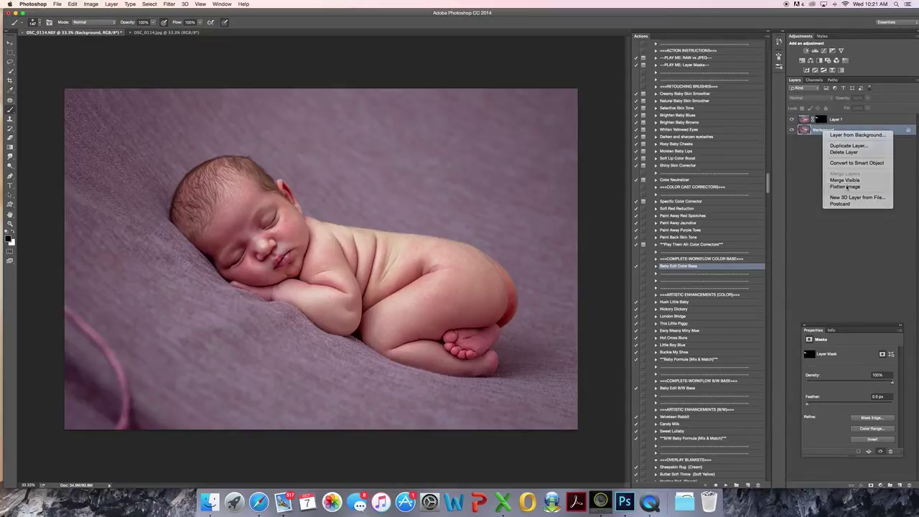
click(845, 180)
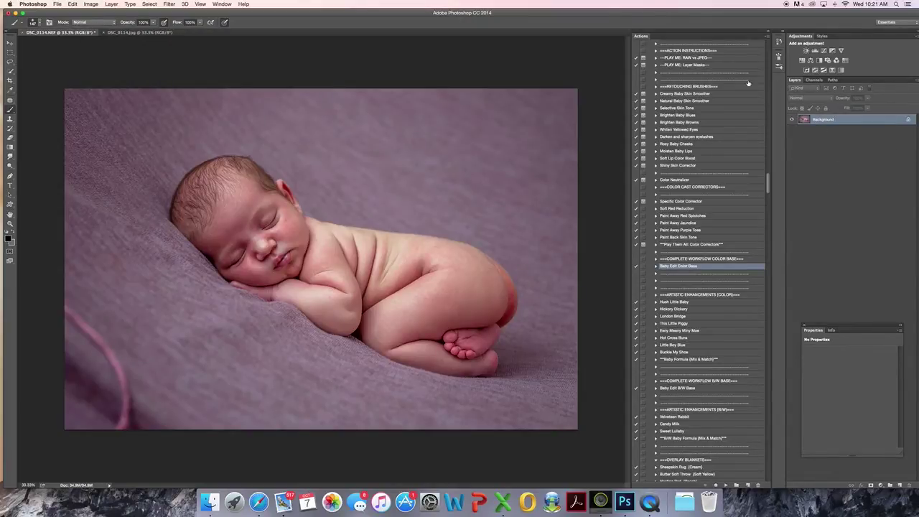
key(super+z)
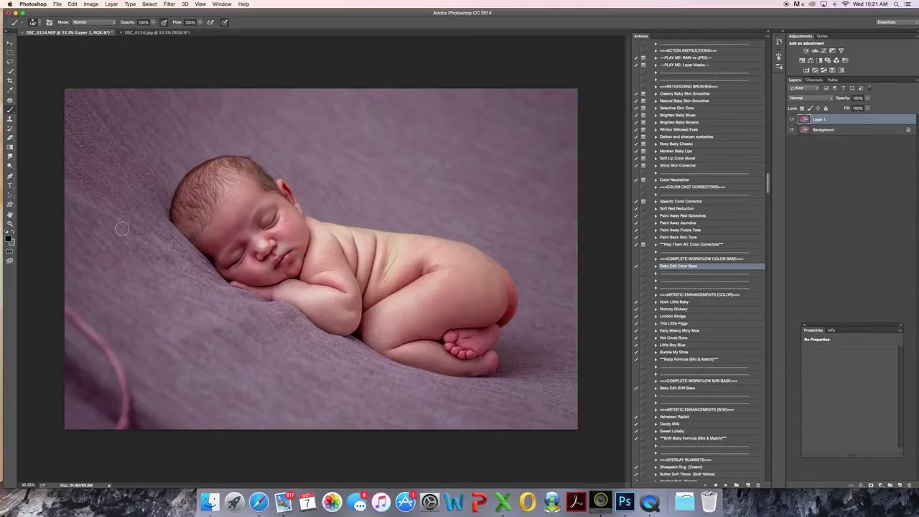
click(10, 43)
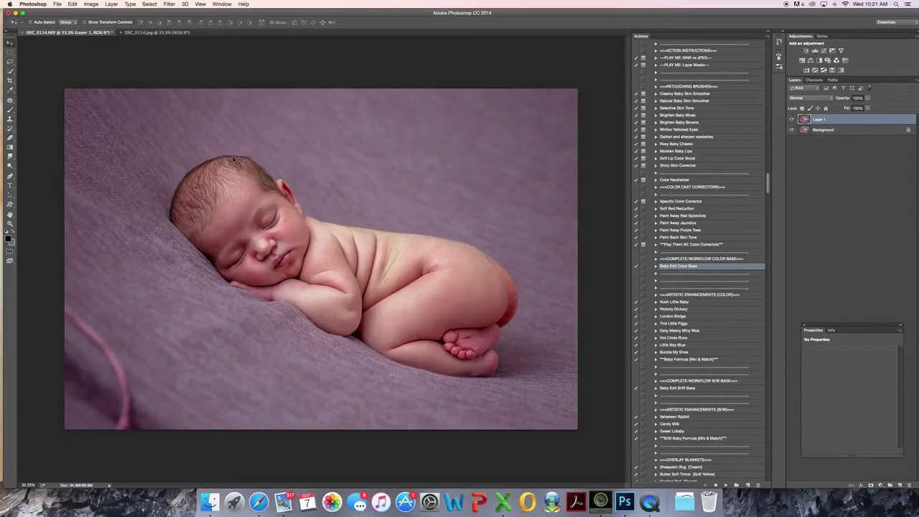
drag(222, 164, 210, 180)
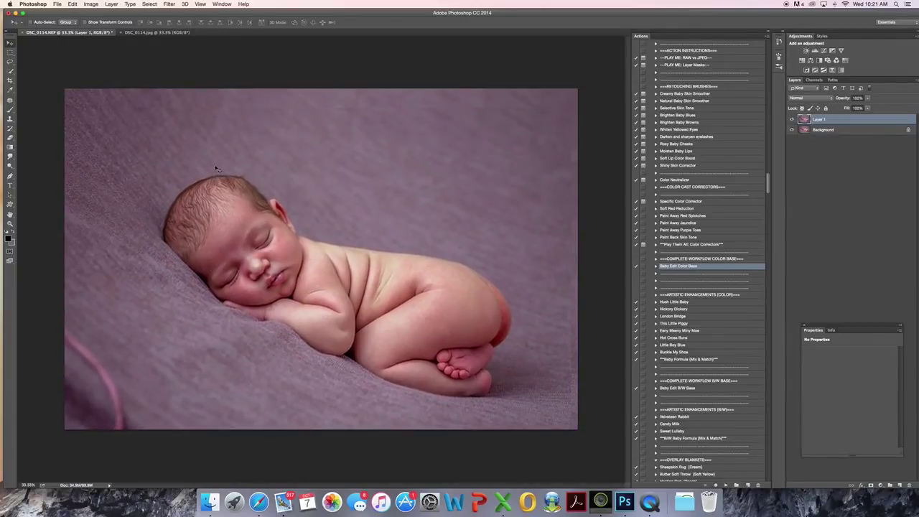
Add an inverted mask, brush white over the blanket, and toggle Layer 1 to compare
click(870, 485)
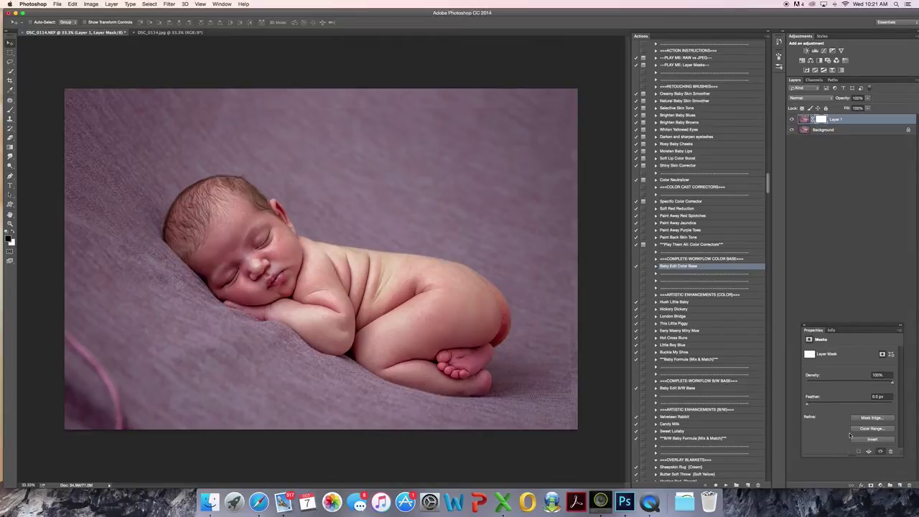
key(super+i)
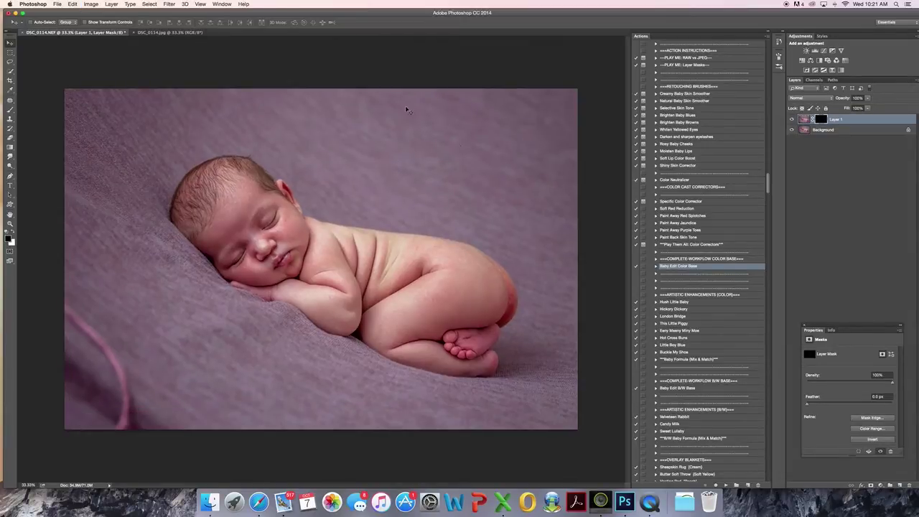
key(b)
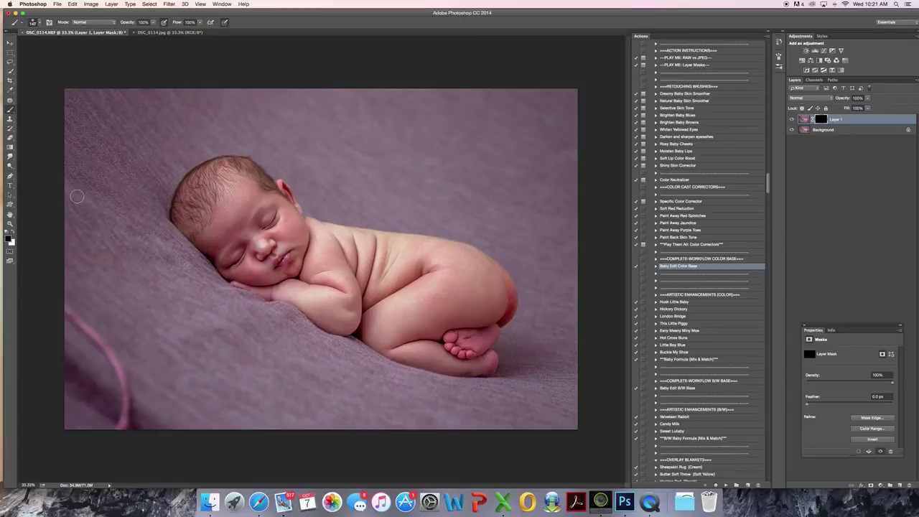
click(15, 234)
click(792, 120)
click(793, 120)
click(792, 121)
click(792, 121)
Flatten the image and duplicate it onto a fresh Layer 1
right_click(822, 132)
click(831, 188)
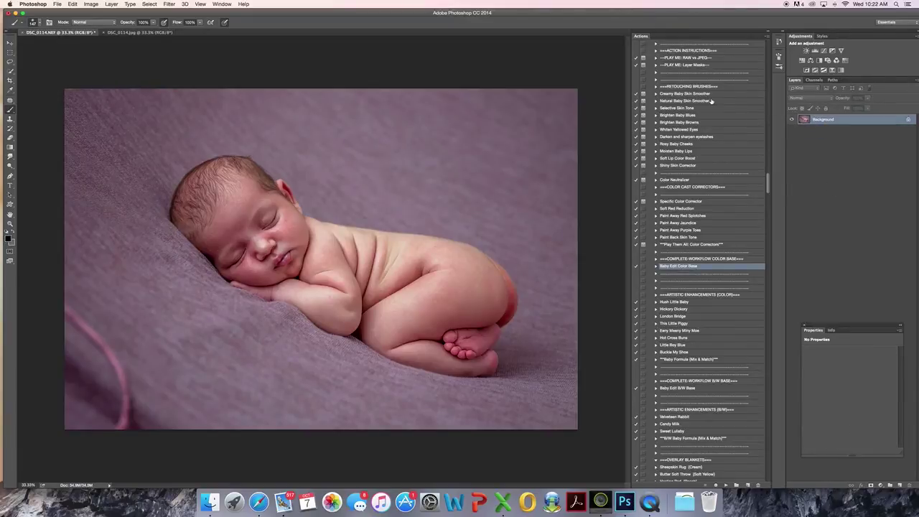
key(ctrl+j)
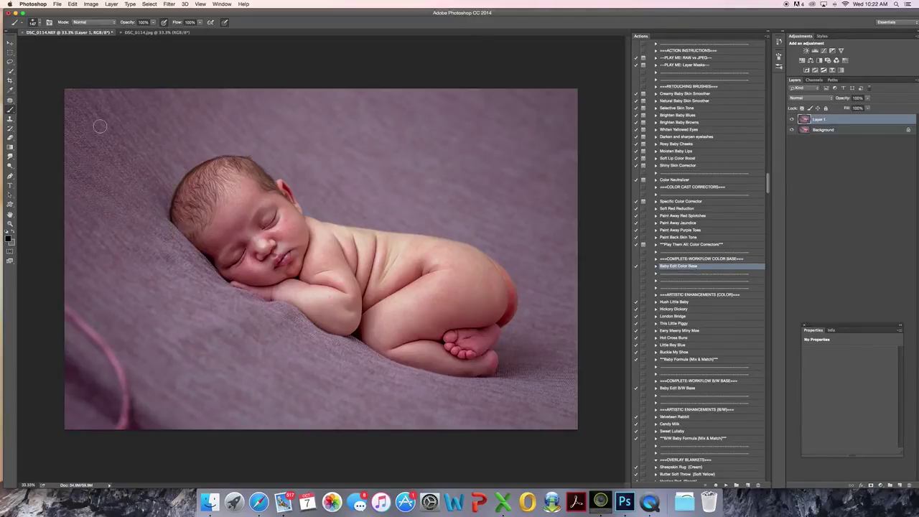
key(v)
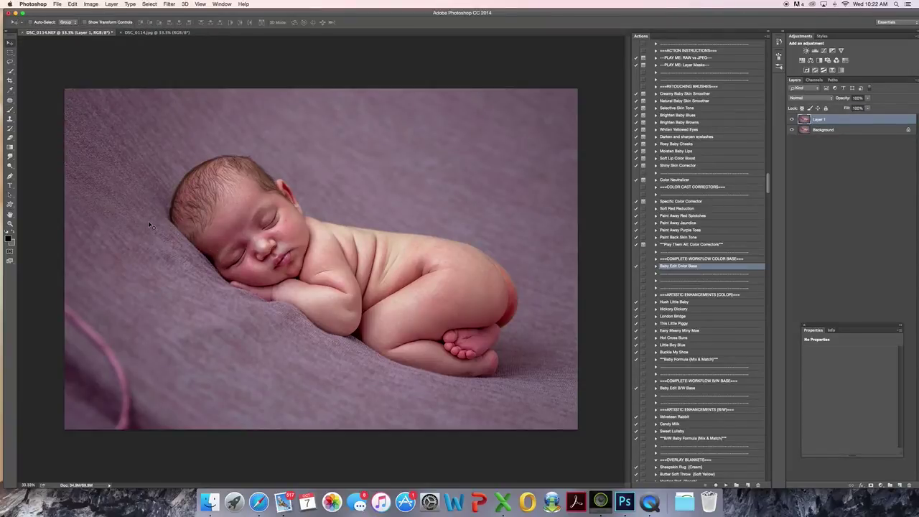
Shift Layer 1 up and left, add an inverted mask, and paint white over the wrinkle
drag(166, 230, 84, 201)
click(870, 485)
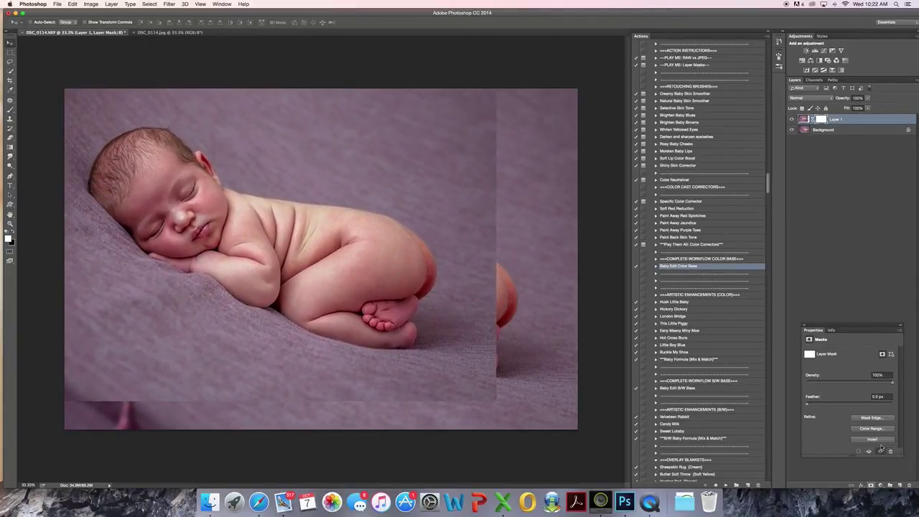
key(ctrl+i)
key(b)
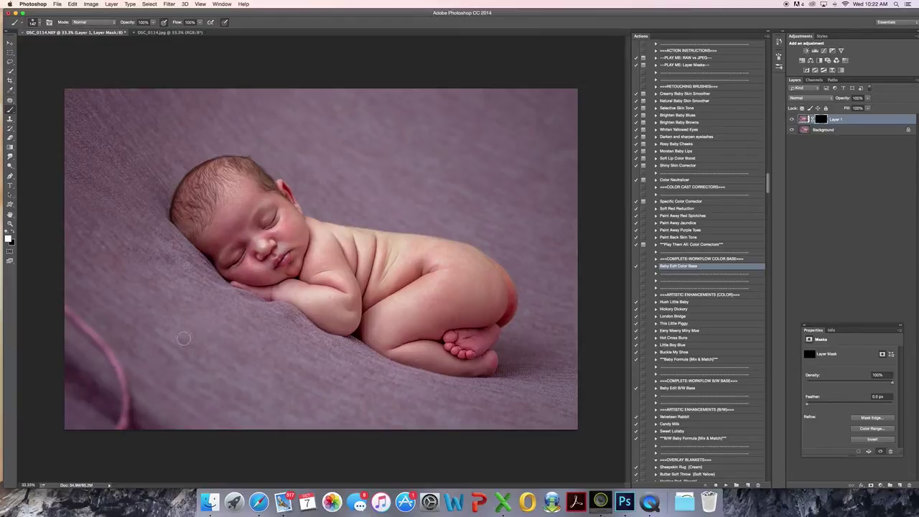
drag(193, 348, 198, 312)
Flatten the first fix, duplicate the photo, and shift the new copy left and down
right_click(829, 130)
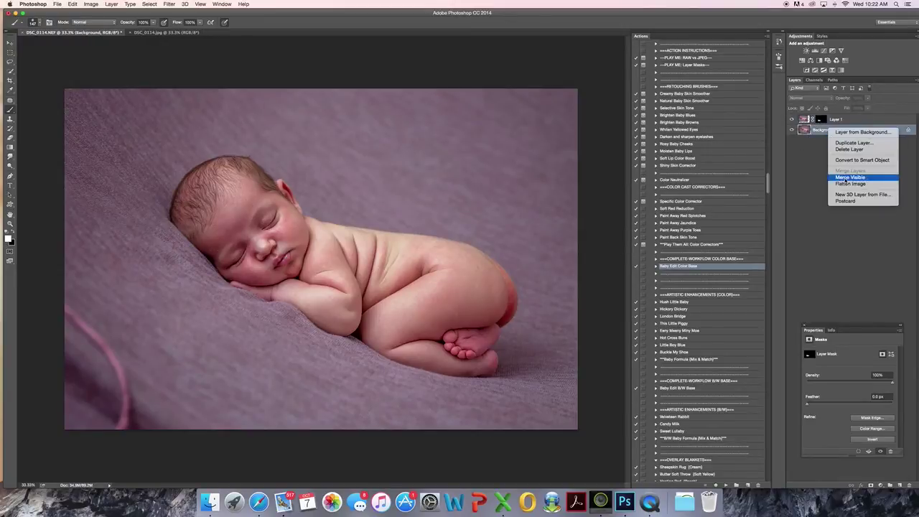
click(847, 183)
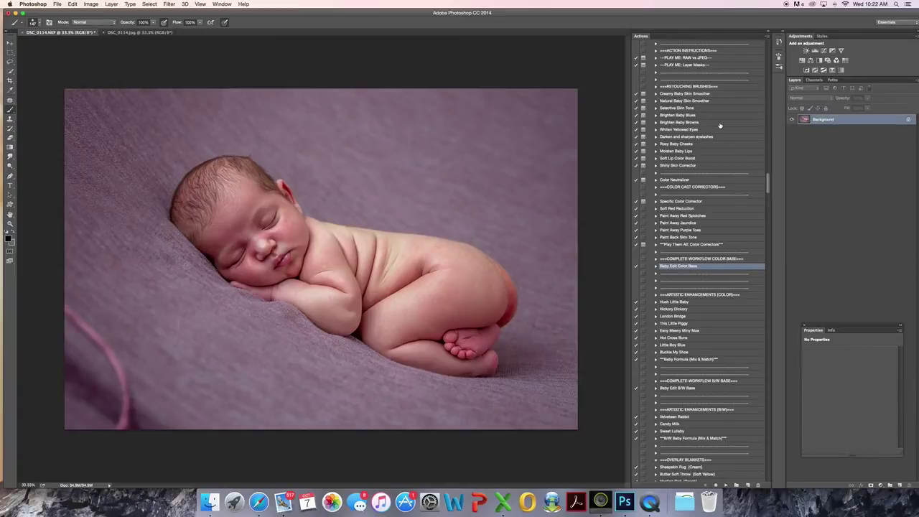
key(super+j)
click(10, 43)
drag(188, 185, 172, 211)
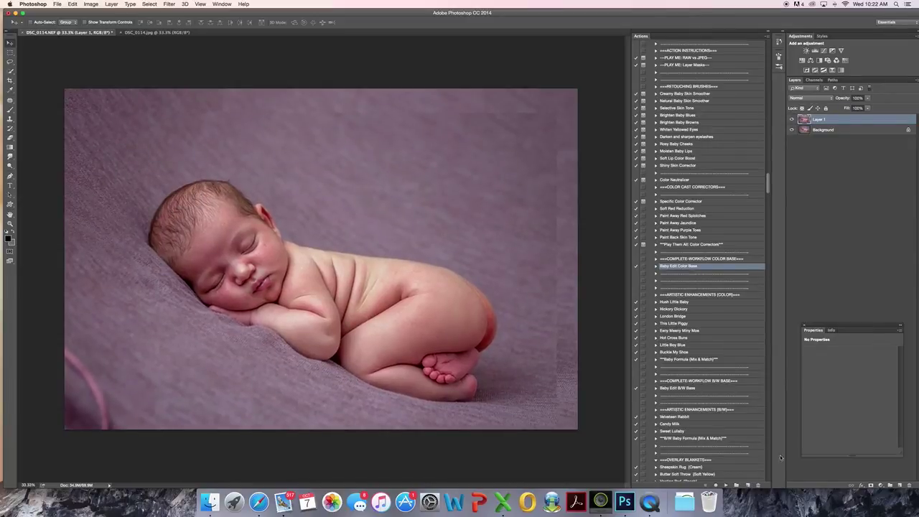
Mask the copy, paint it over the lower-left pink streak with a 218 px brush, then flatten
click(871, 485)
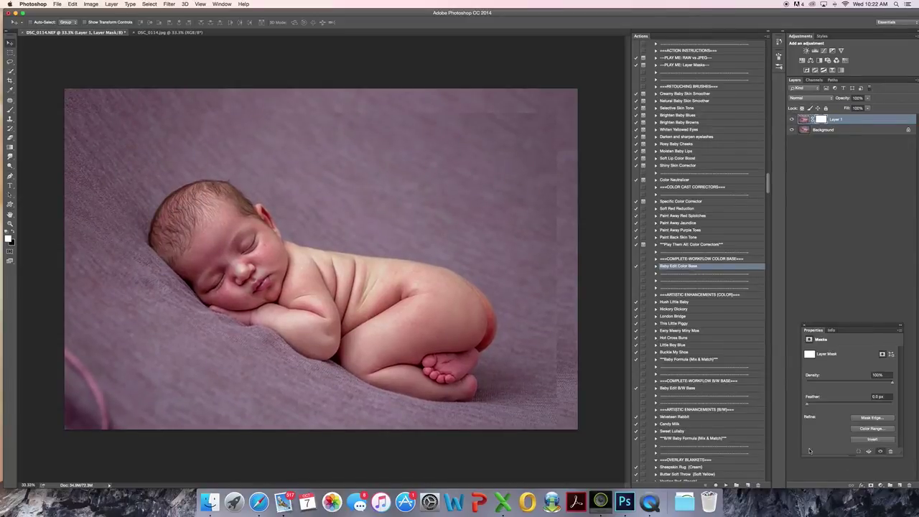
key(super+i)
key(b)
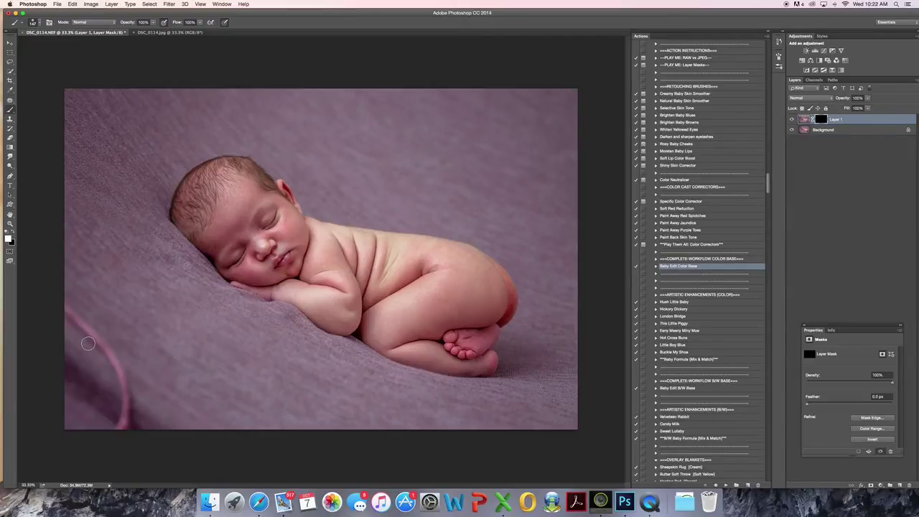
drag(84, 342, 93, 341)
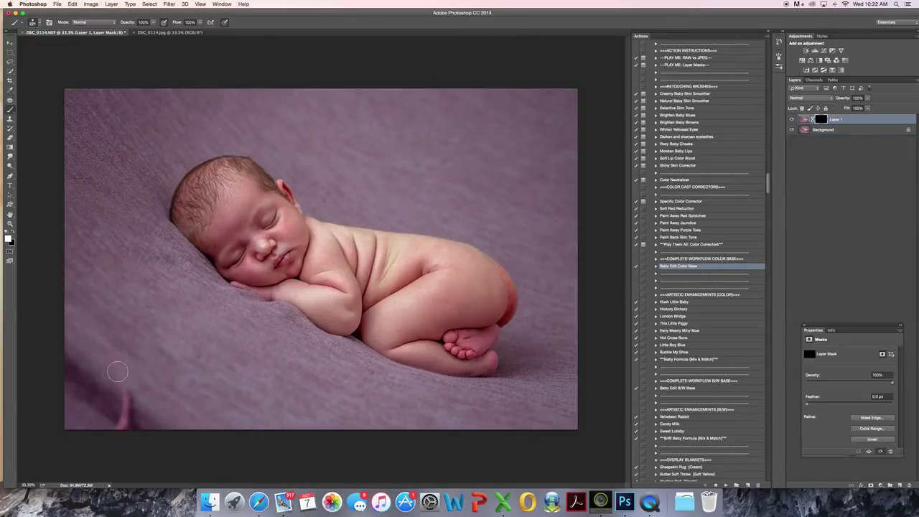
mouse_move(135, 396)
mouse_down()
mouse_move(70, 341)
mouse_move(135, 427)
mouse_move(67, 386)
mouse_move(77, 419)
mouse_up()
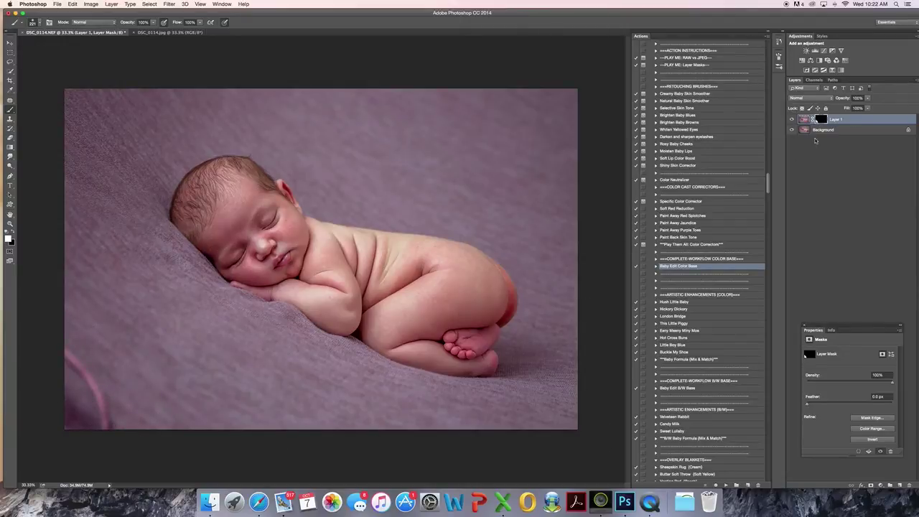
right_click(822, 131)
click(839, 188)
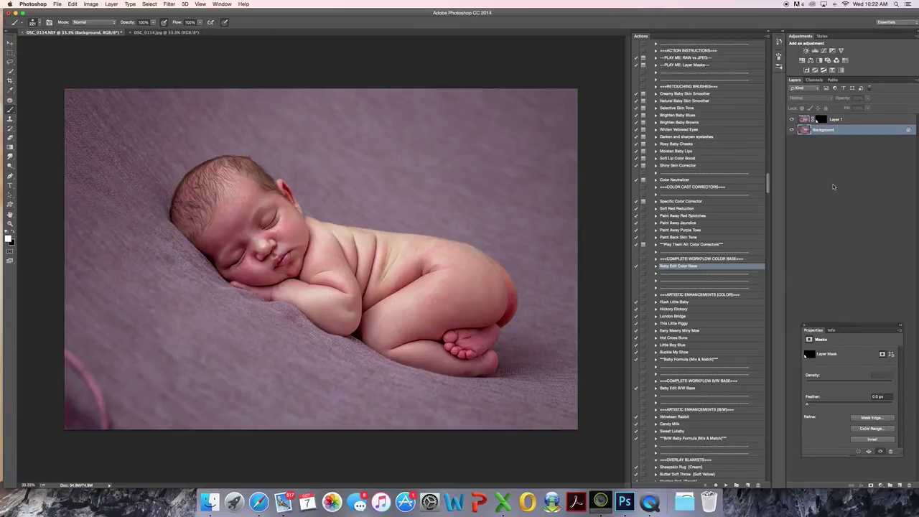
Duplicate and shift the photo, add an inverted mask, and paint over the bottom-left corner
key(super+j)
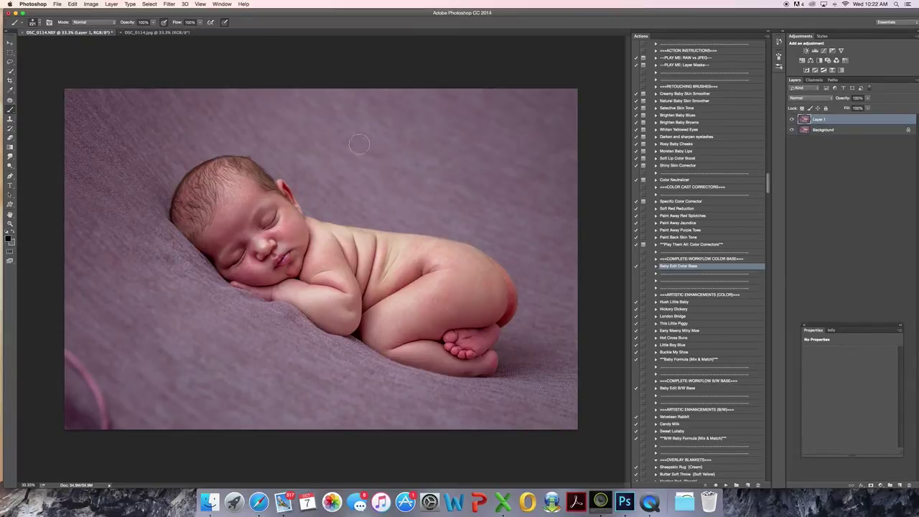
click(10, 42)
drag(173, 151, 152, 220)
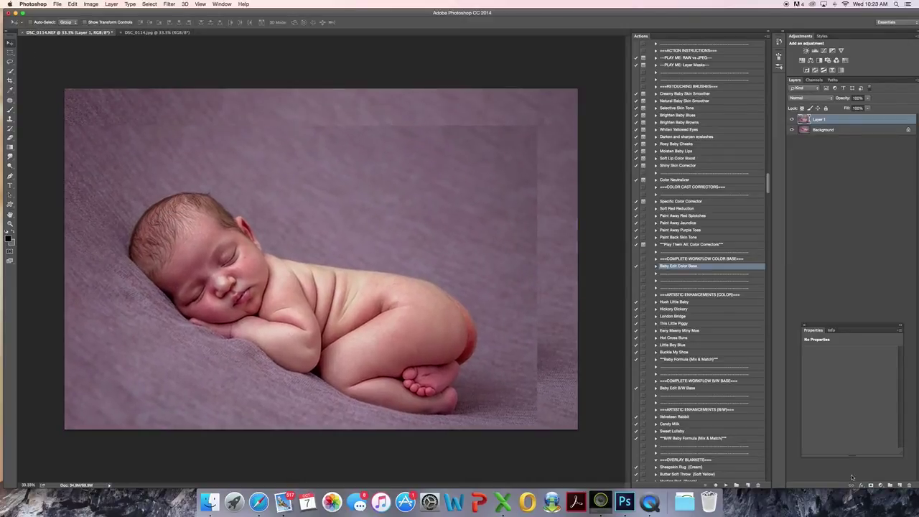
click(871, 485)
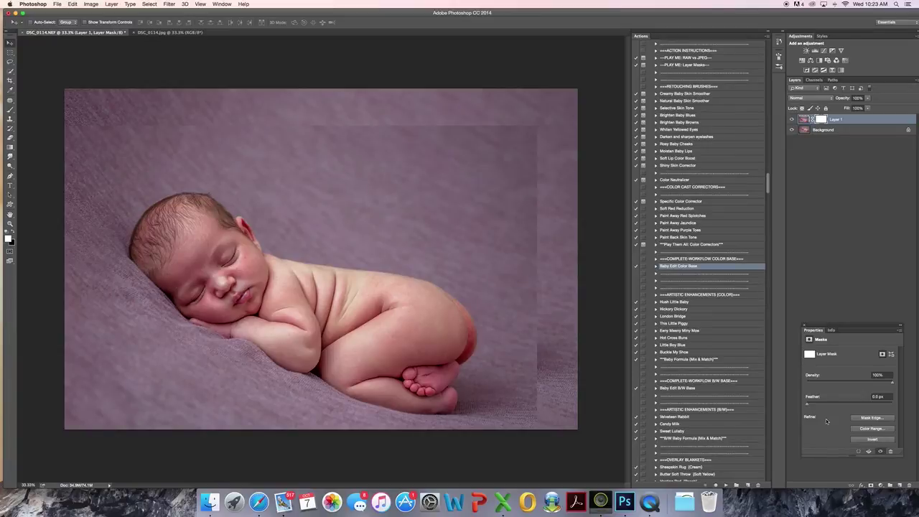
key(super+i)
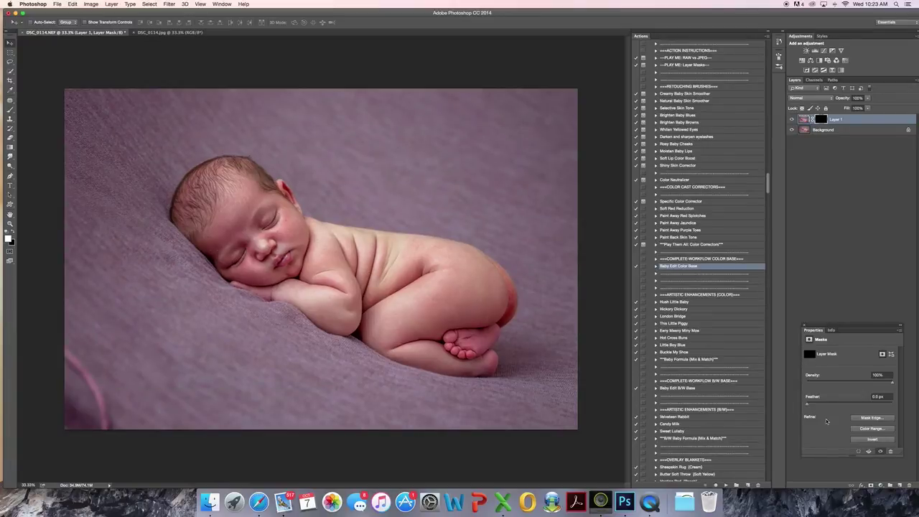
key(b)
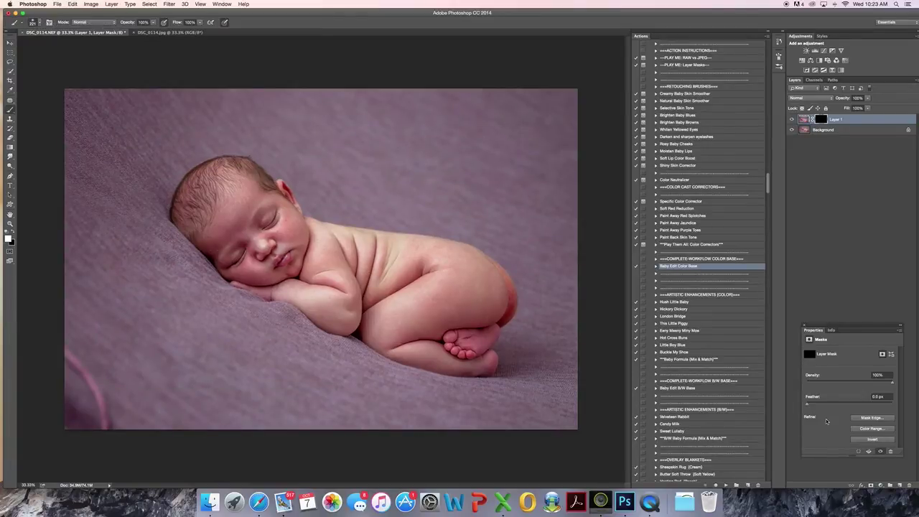
mouse_move(90, 424)
mouse_down()
mouse_move(59, 356)
mouse_move(69, 352)
mouse_move(77, 392)
mouse_move(127, 451)
mouse_move(70, 404)
mouse_move(101, 448)
mouse_move(58, 421)
mouse_up()
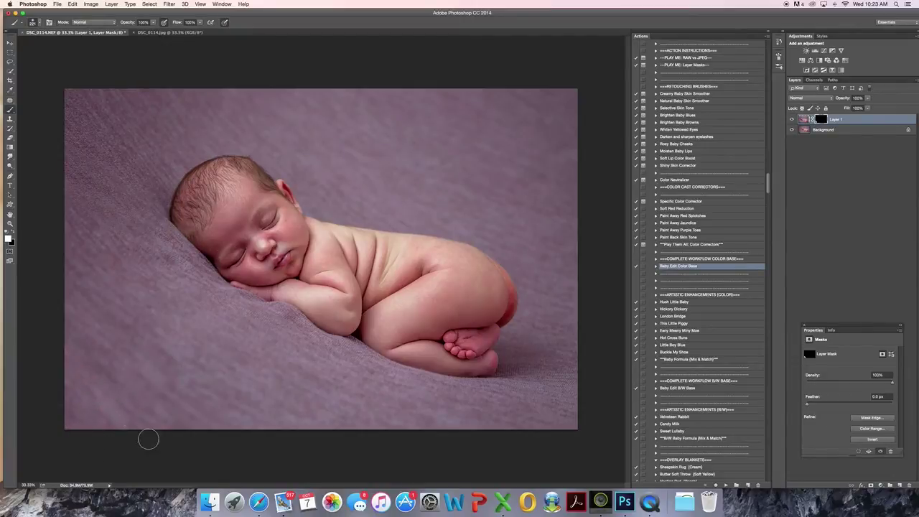
mouse_move(130, 417)
mouse_down()
mouse_move(70, 339)
mouse_move(223, 445)
mouse_move(268, 415)
mouse_move(217, 390)
mouse_move(129, 377)
mouse_move(286, 442)
mouse_move(367, 404)
mouse_up()
Glance at DSC_0114.jpg, return to the NEF, flatten it, and duplicate onto Layer 1
click(172, 32)
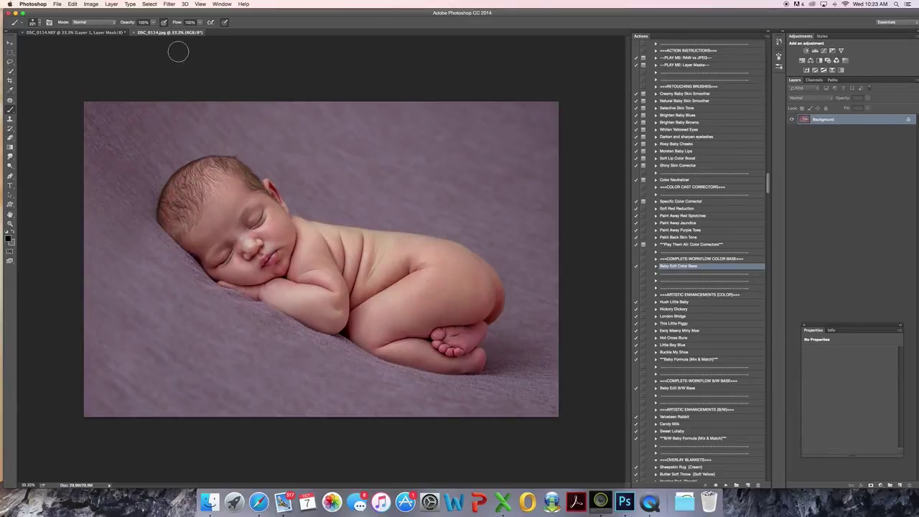
click(103, 33)
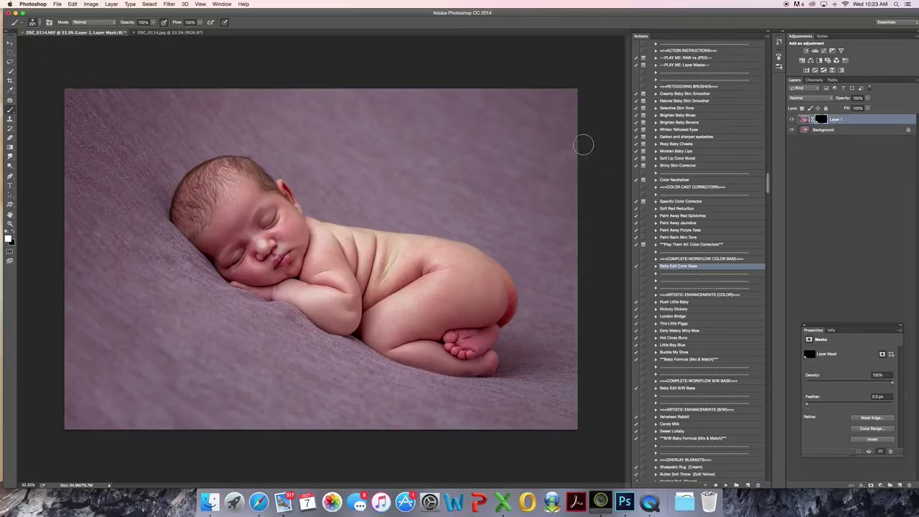
right_click(829, 136)
click(848, 189)
key(super+j)
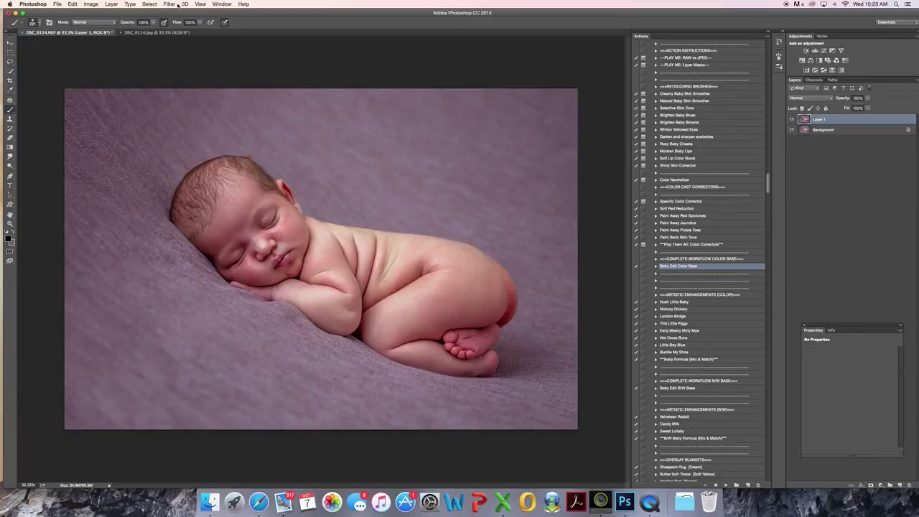
Use Liquify Forward Warp, brush about 183, to push the blanket fold beside the baby's arm
click(176, 5)
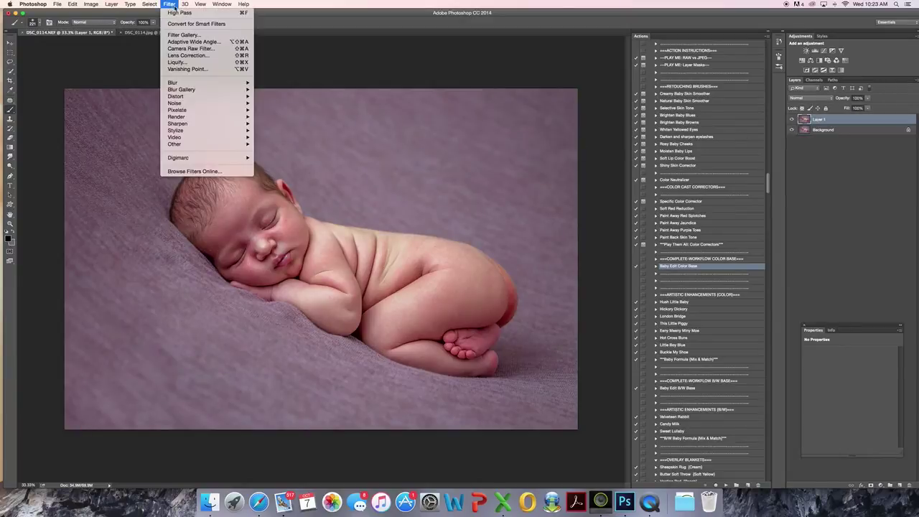
click(176, 62)
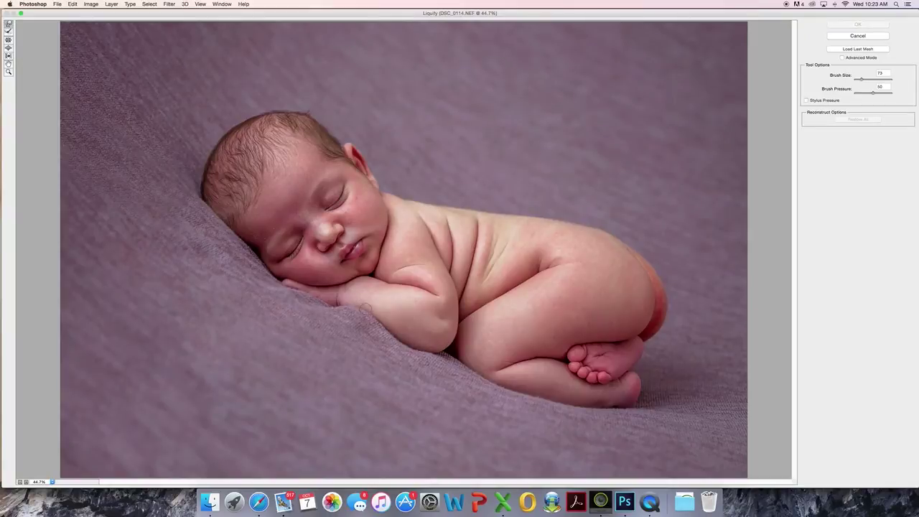
key(alt)
drag(366, 296, 380, 299)
click(362, 305)
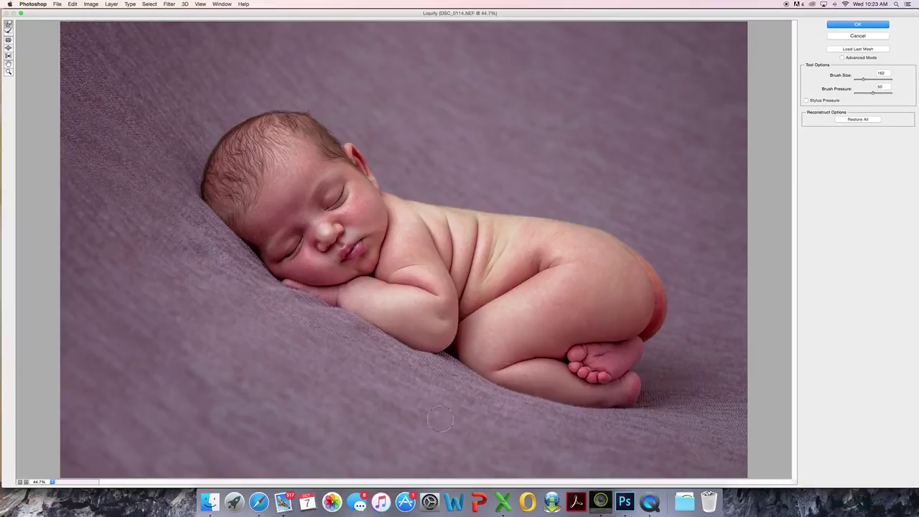
key(bracketleft)
key(bracketleft)
key(bracketleft)
key(bracketleft)
key(bracketleft)
drag(352, 309, 347, 309)
click(844, 26)
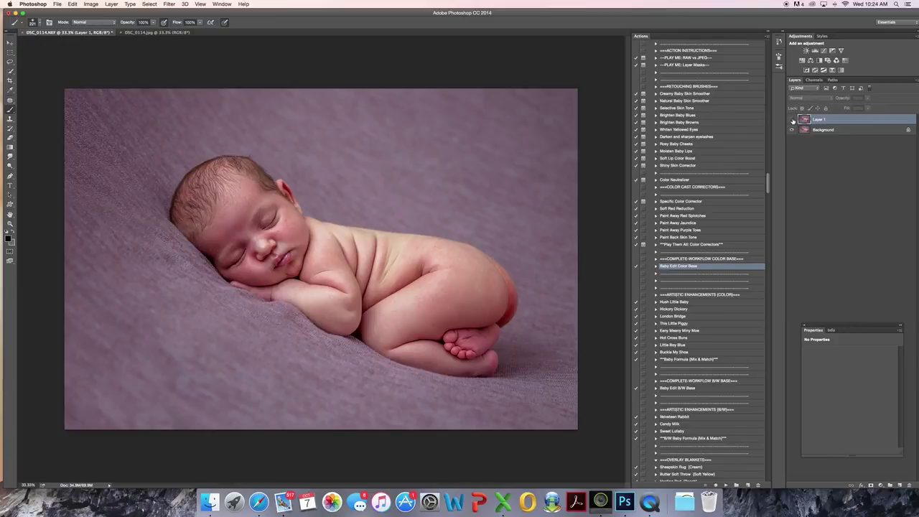
click(792, 120)
click(792, 120)
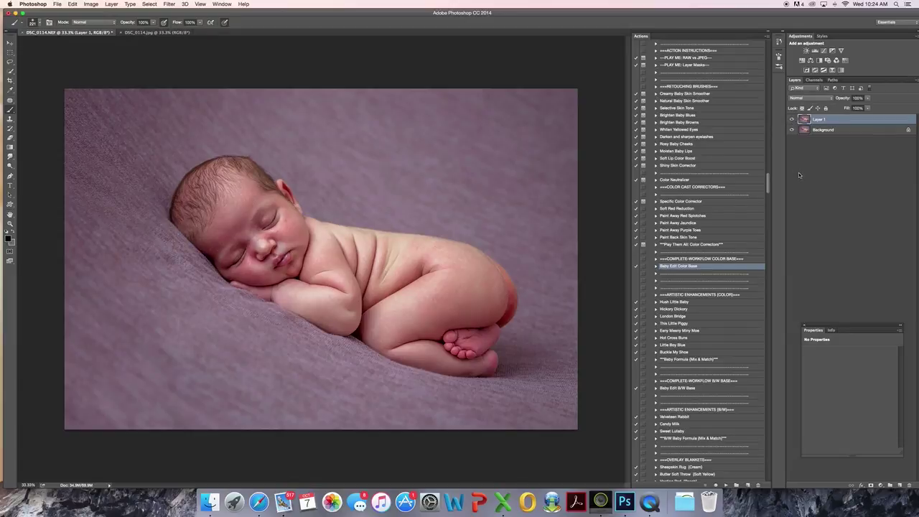